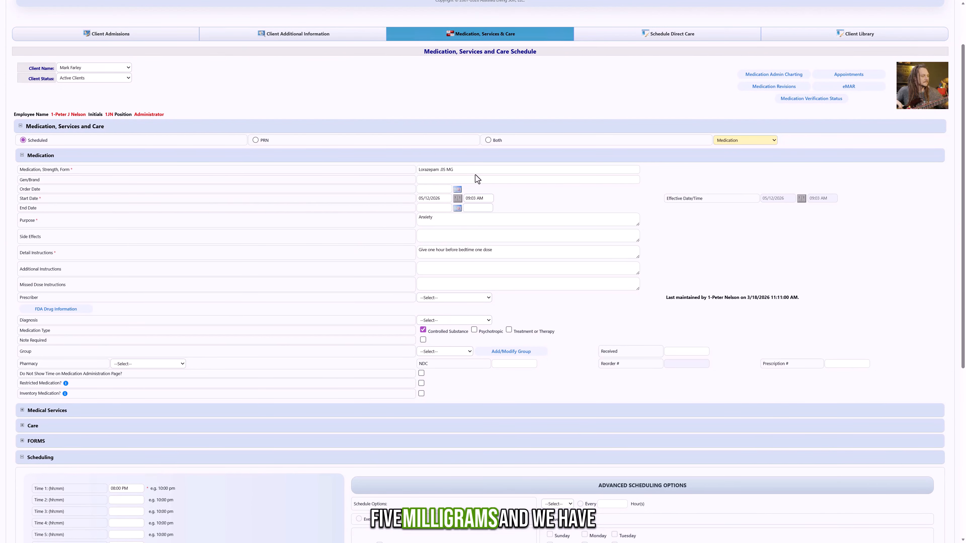
Insert the scheduled Lorazepam .05 MG record for anxiety, given at 08:00 PM, into the client's medications
scroll(360, 197, down, 2)
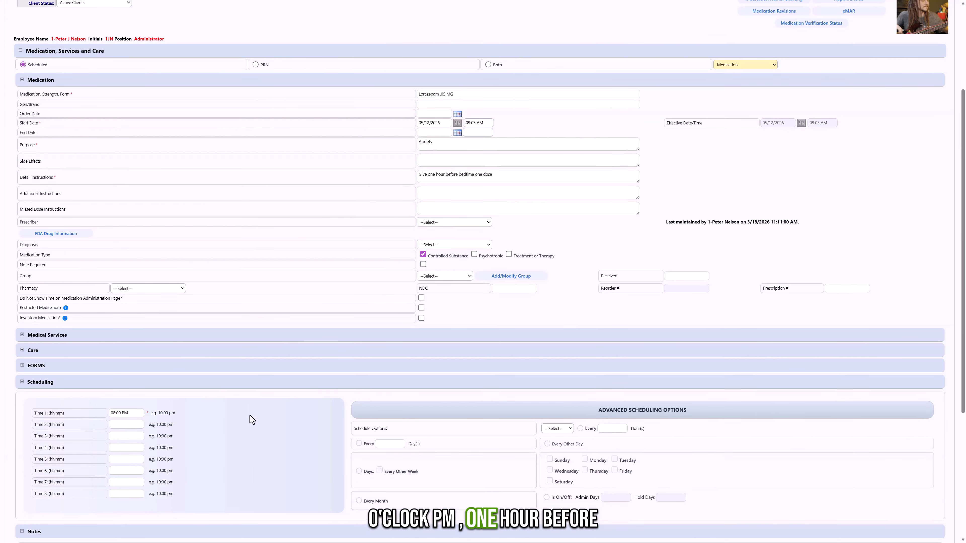
scroll(284, 354, down, 3)
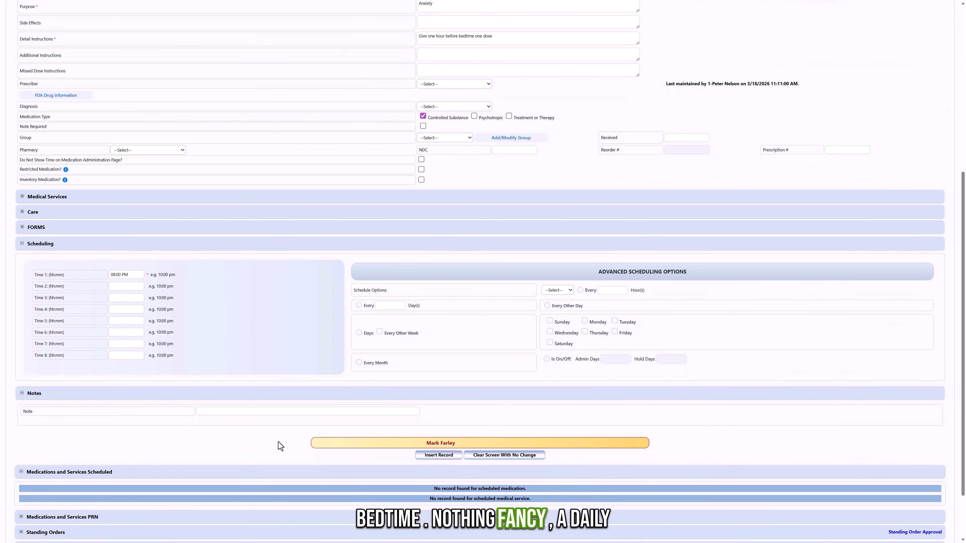
click(438, 457)
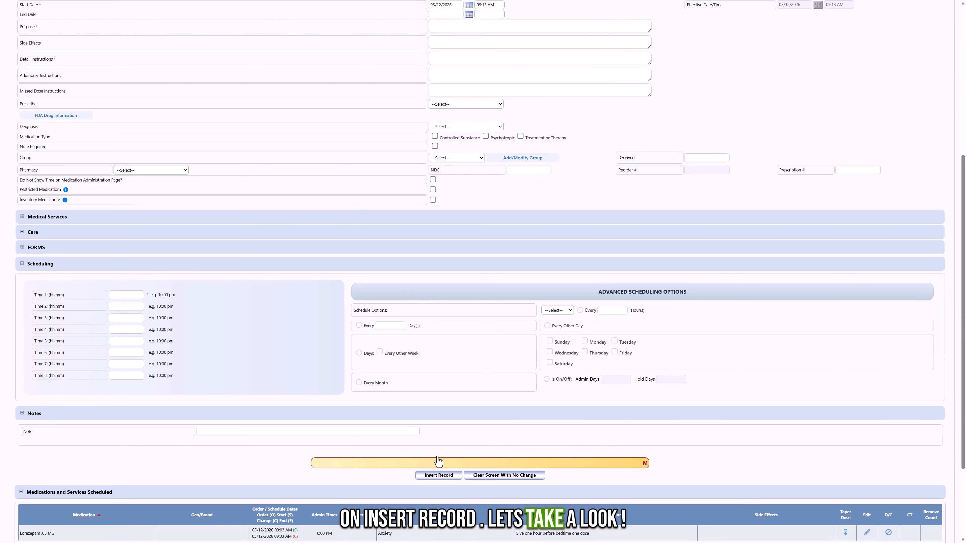
Enable inventory tracking on the scheduled Lorazepam with a reorder point of 20 and a dose of 1
scroll(448, 431, down, 3)
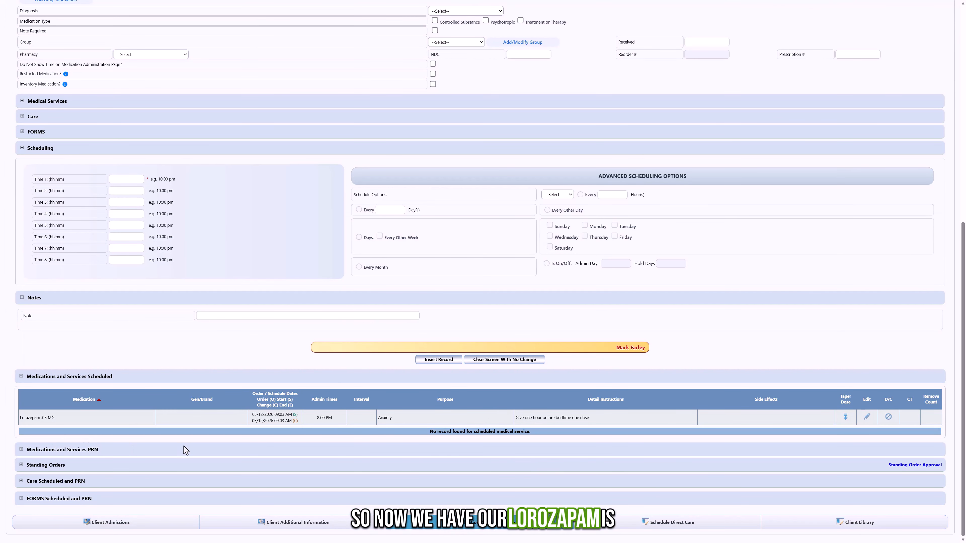
click(867, 417)
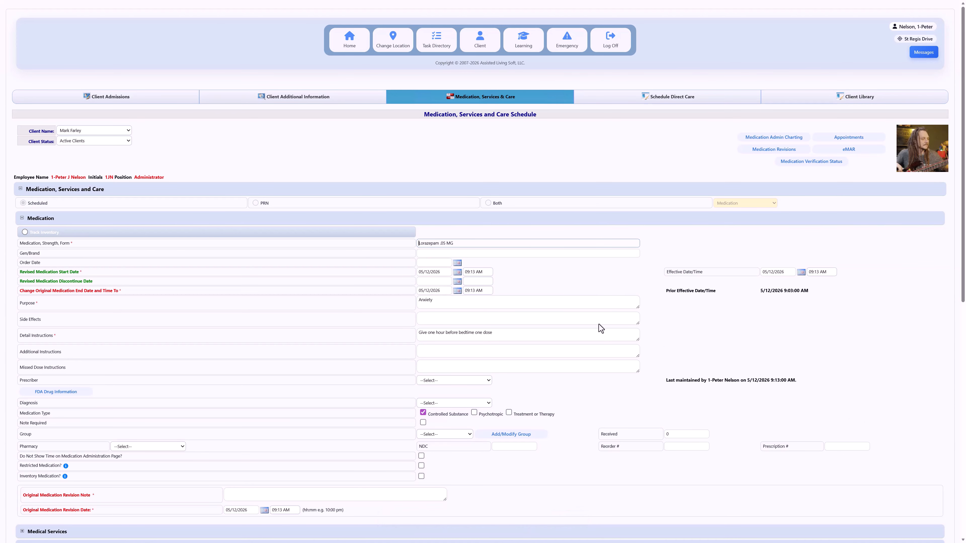
click(26, 232)
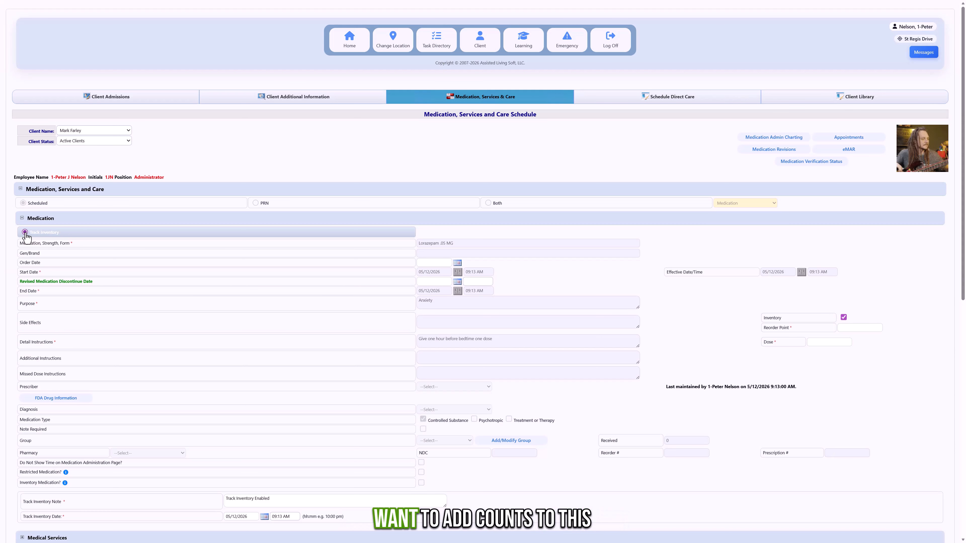
click(850, 328)
text(20)
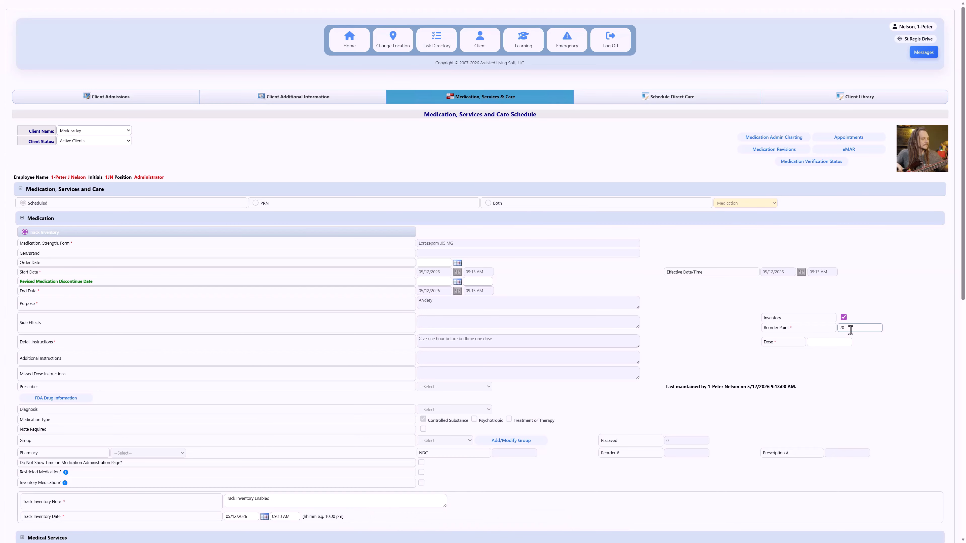
click(824, 345)
text(1)
scroll(684, 358, down, 4)
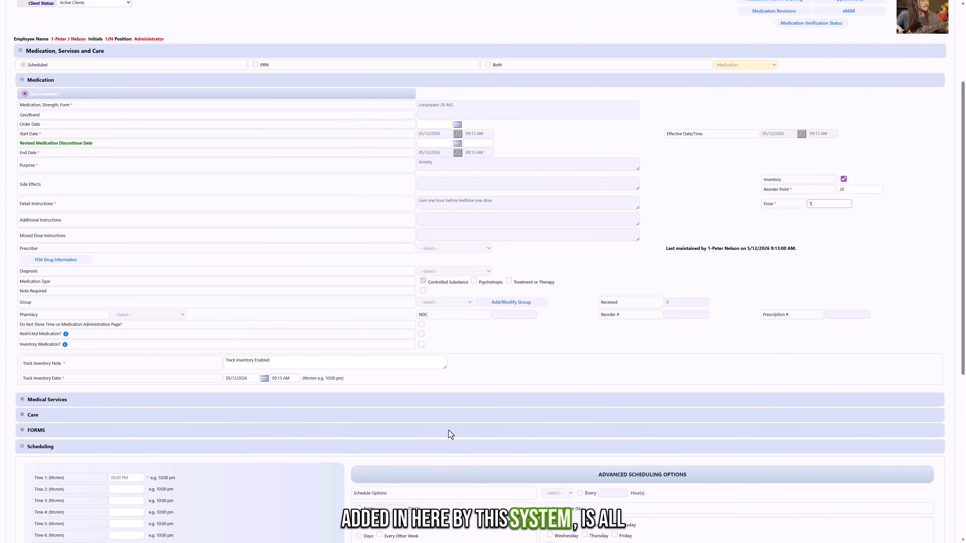
scroll(448, 431, down, 5)
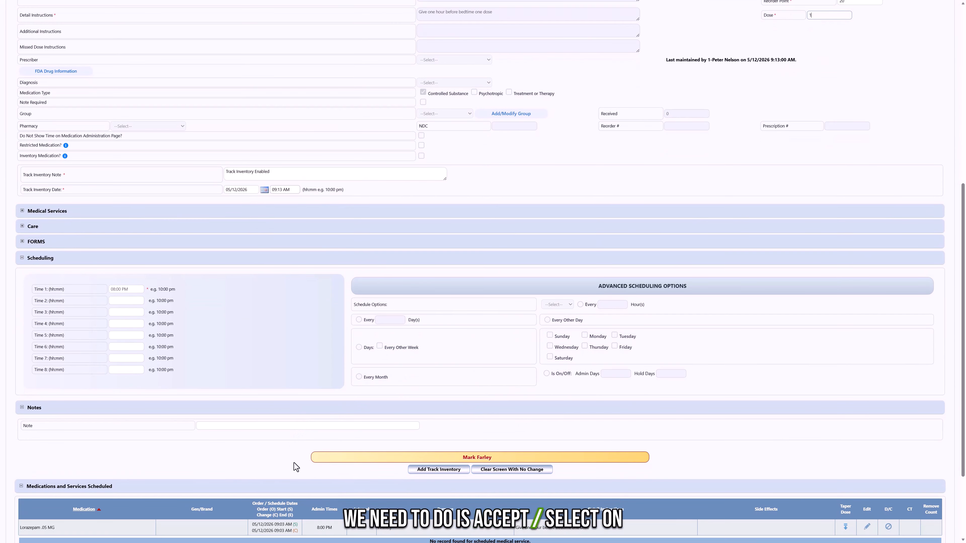
click(434, 471)
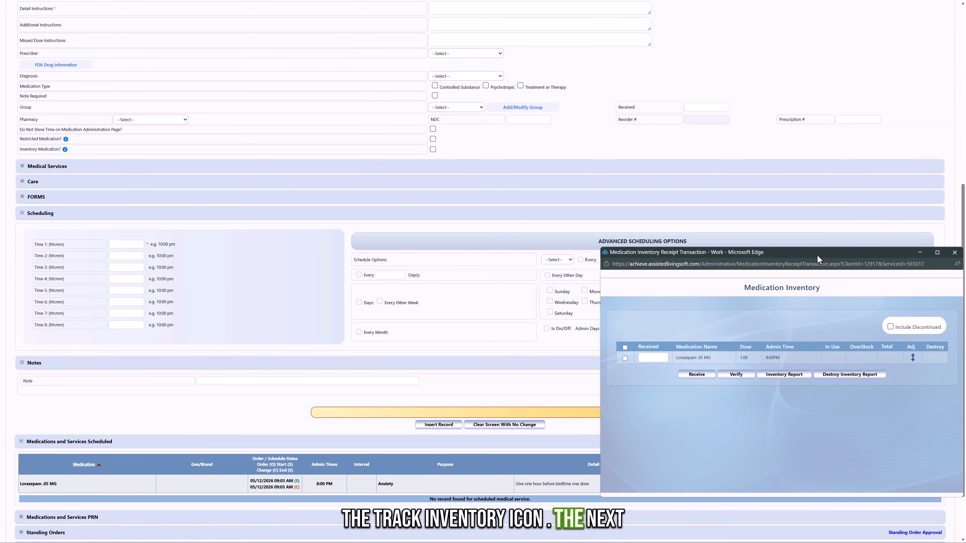
Receive 30 Lorazepam into the medication inventory, adding 20 of them to overstock, and save the receipt
drag(814, 252, 499, 79)
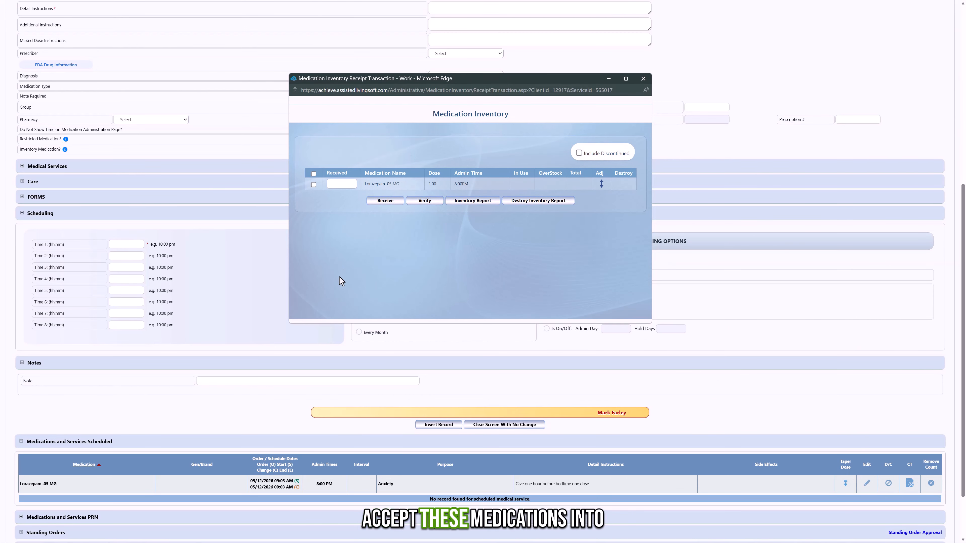
click(342, 184)
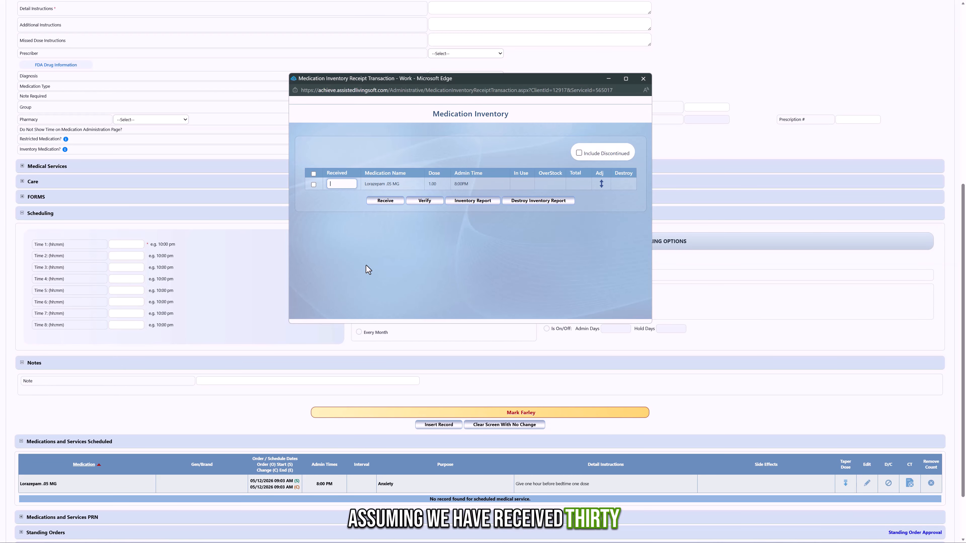
text(30)
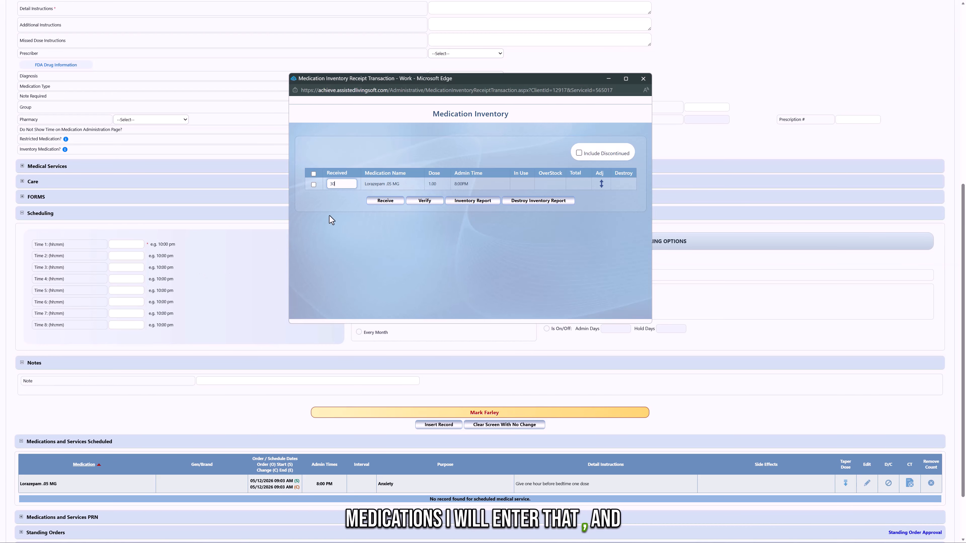
click(390, 202)
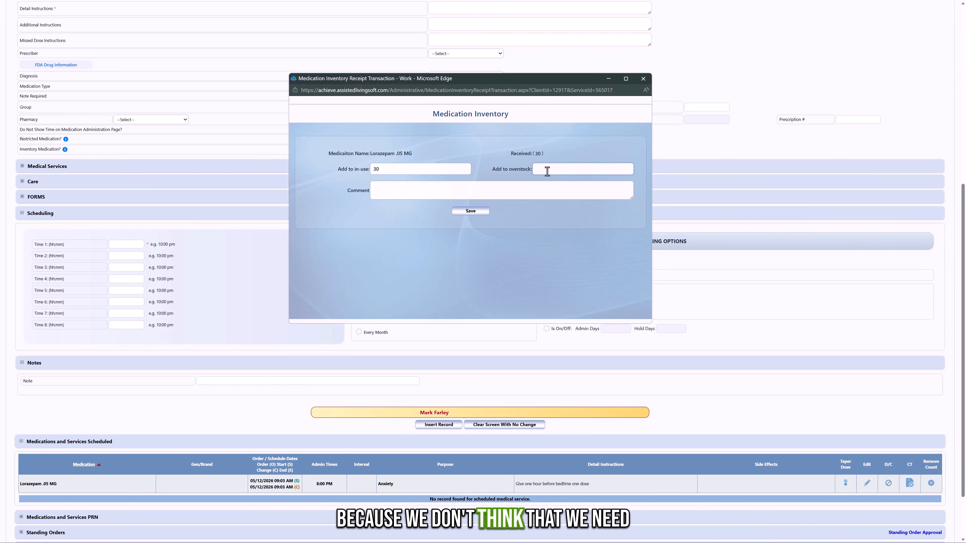
text(20)
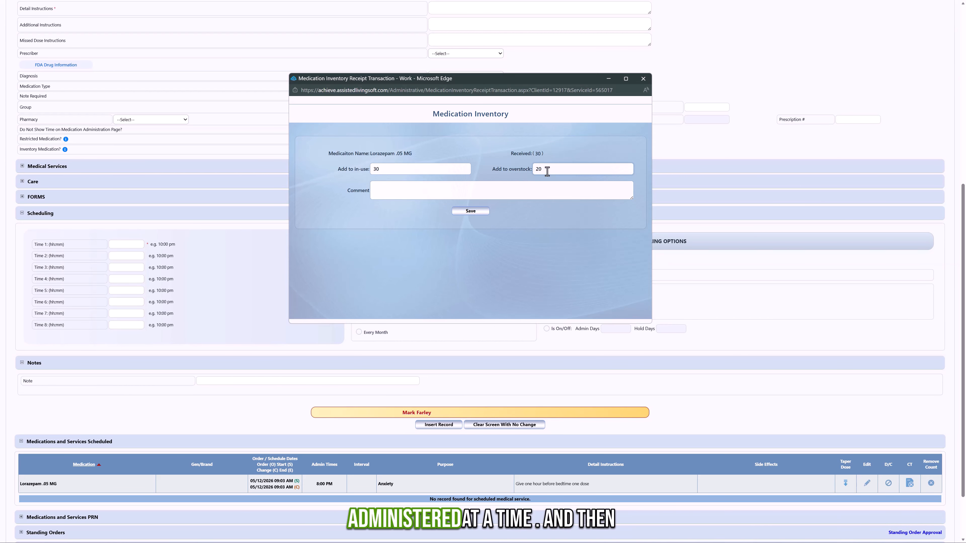
click(471, 211)
Save a Count As Administered schedule for the Lorazepam and close the medication count window
drag(432, 79, 349, 46)
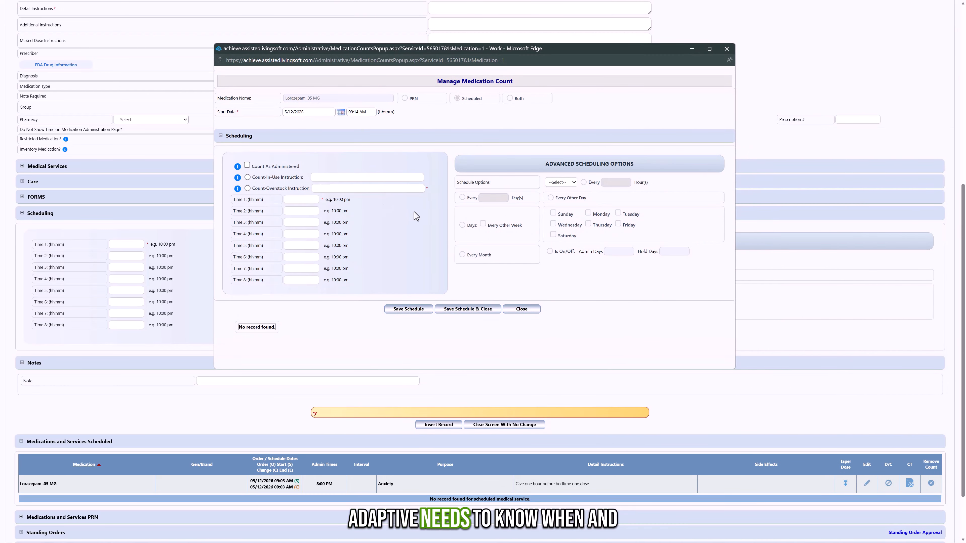
click(246, 167)
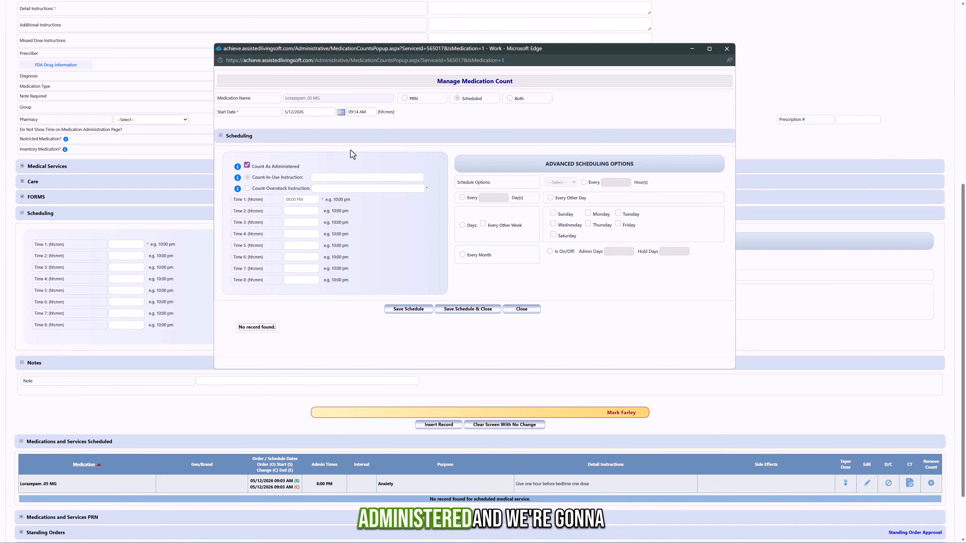
click(409, 310)
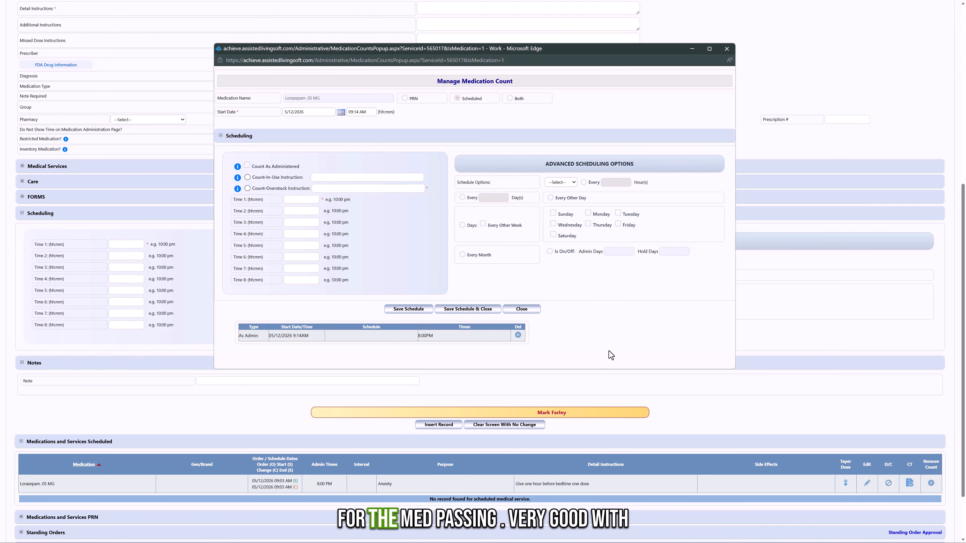
click(526, 312)
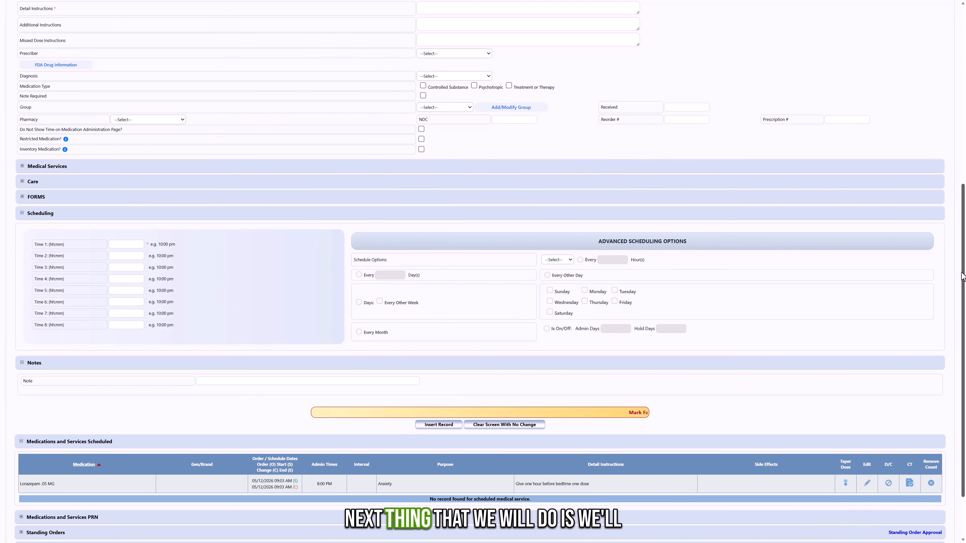
Chart the Lorazepam dose as prescribed in Medication Admin Charting and save its remaining count
scroll(959, 249, up, 1)
scroll(959, 250, up, 6)
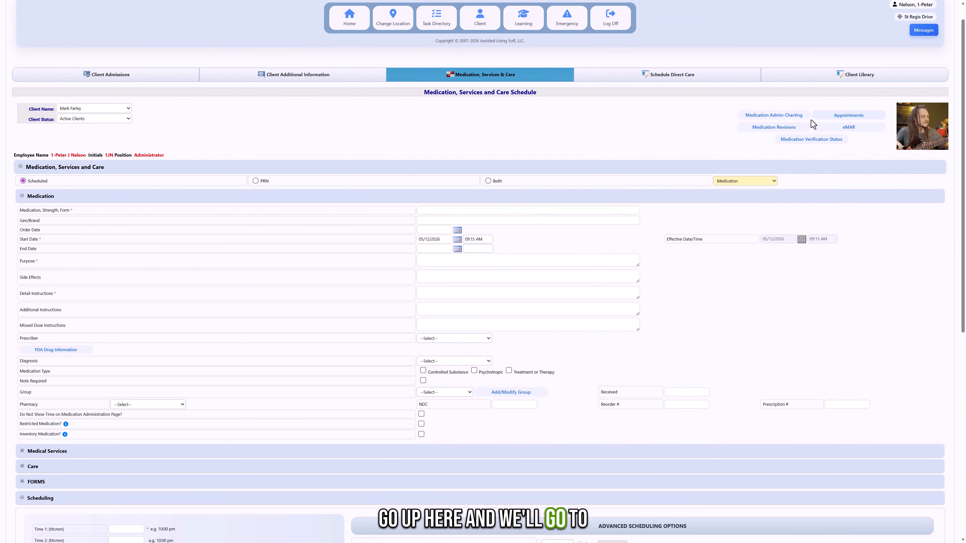
click(775, 116)
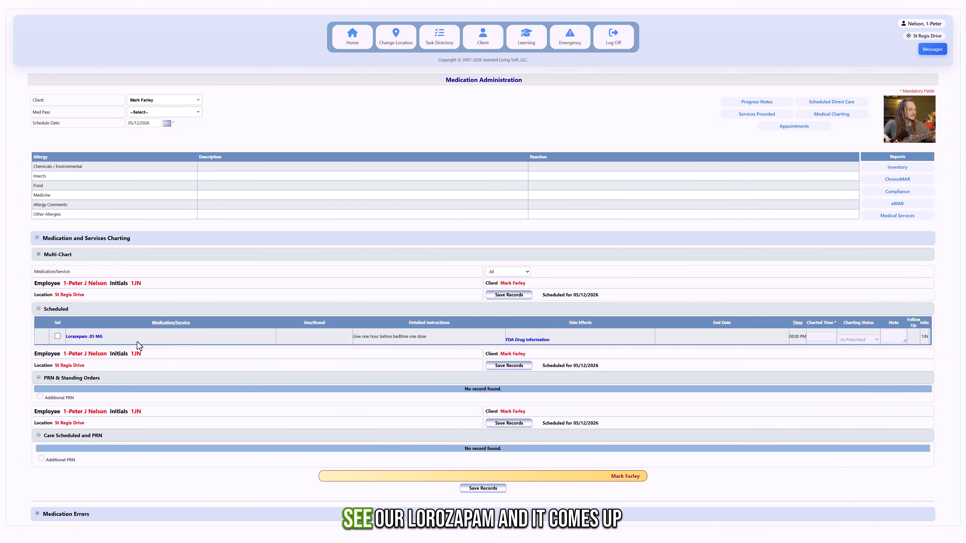
click(58, 337)
drag(780, 301, 375, 76)
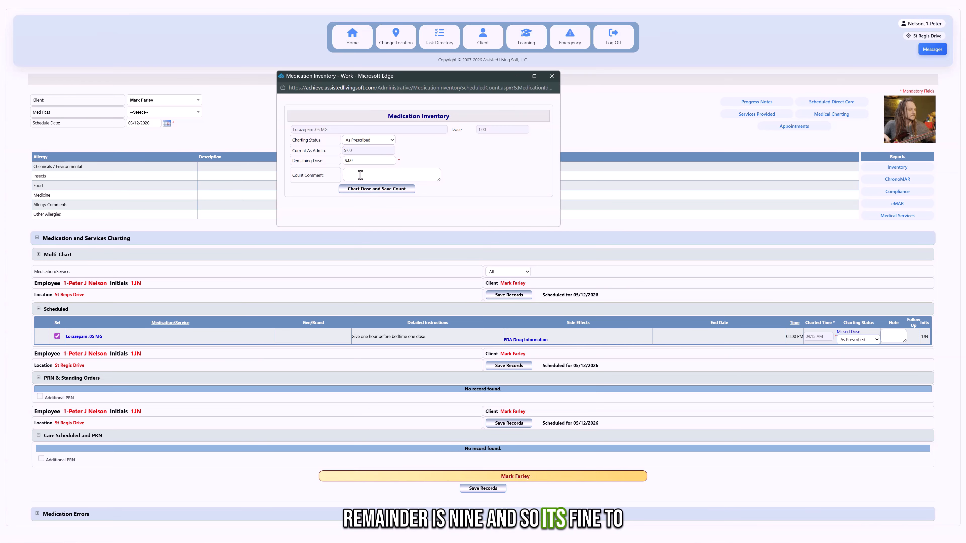
click(365, 190)
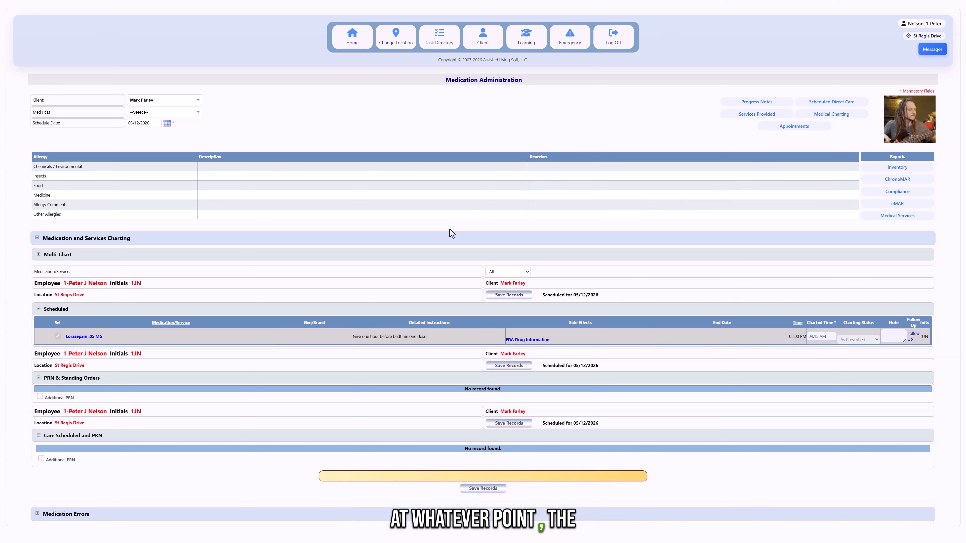
Discontinue the client's scheduled Lorazepam with the discontinue note "Why" and confirm it
click(900, 129)
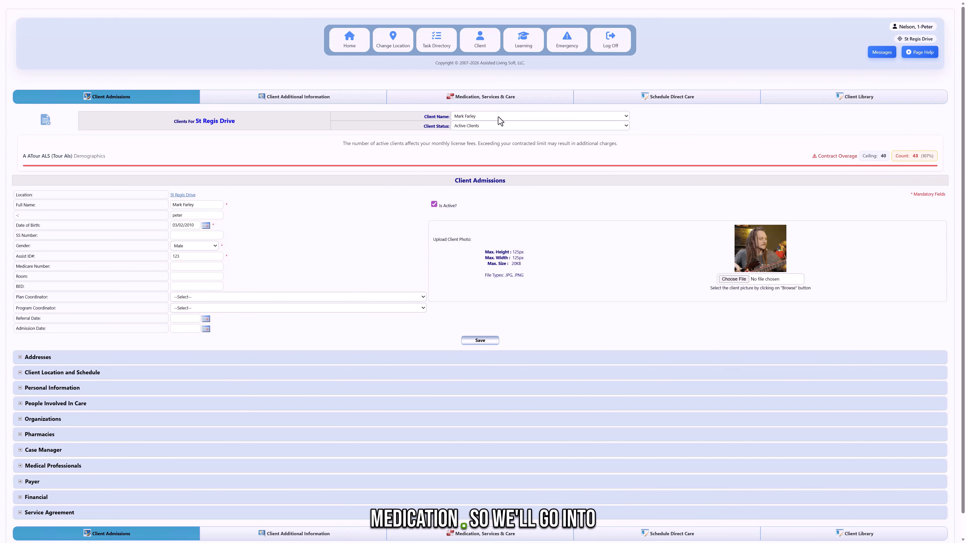
click(478, 99)
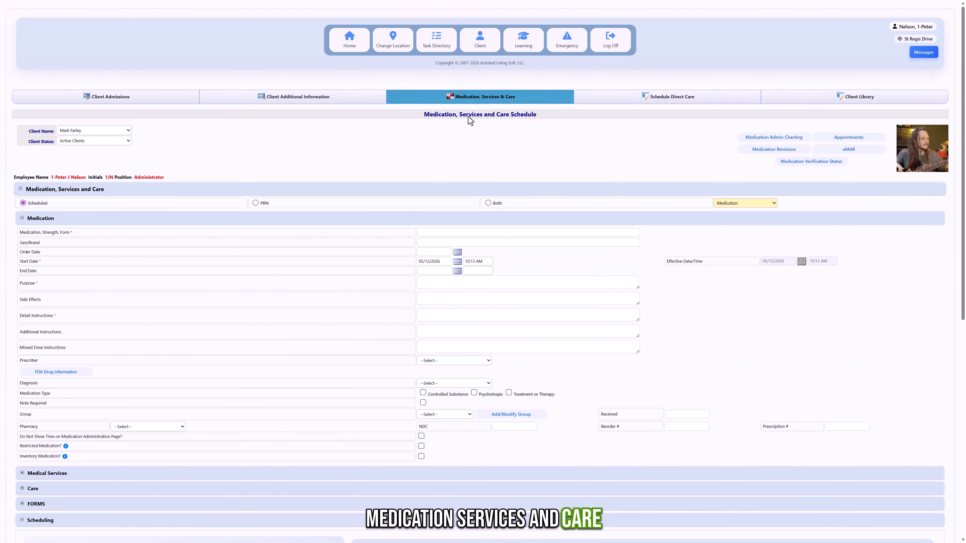
scroll(509, 326, down, 8)
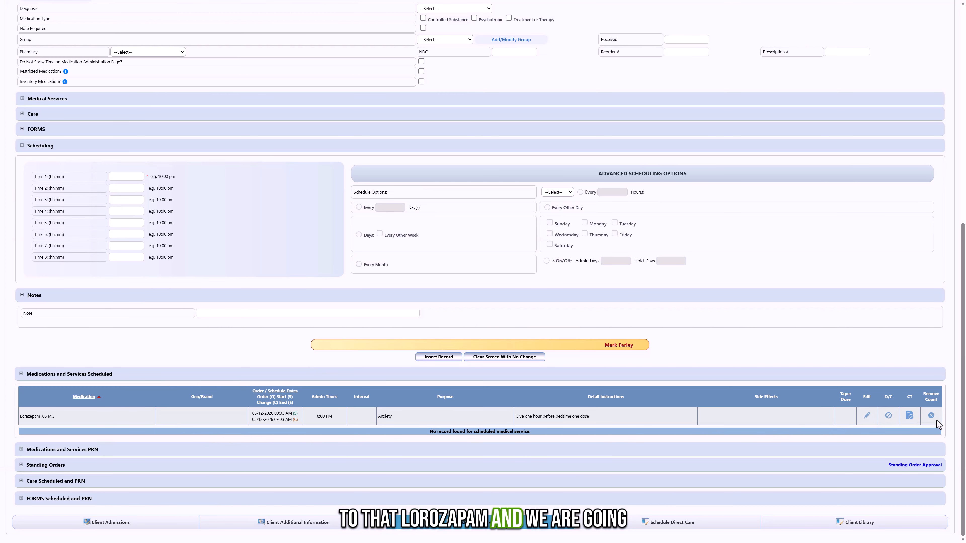
click(892, 418)
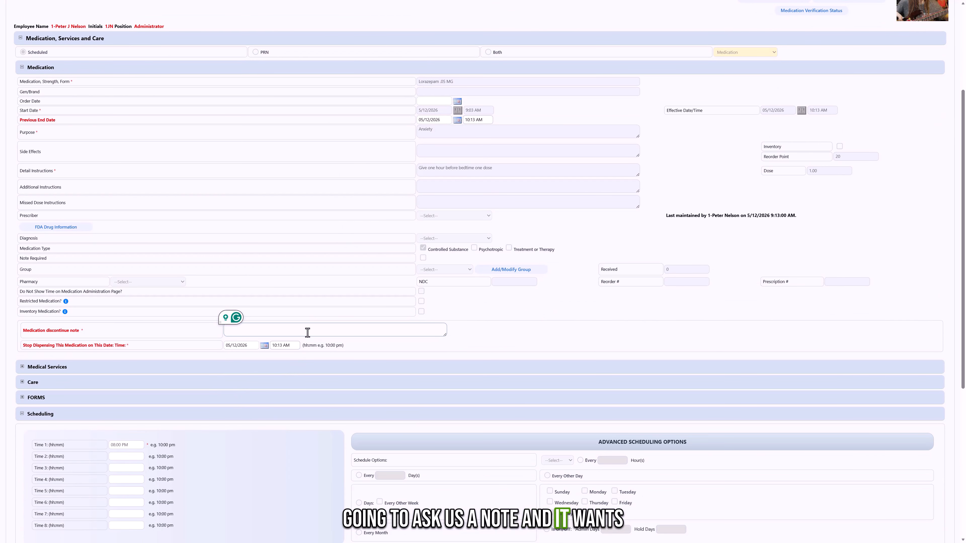
text(Why)
scroll(452, 288, down, 4)
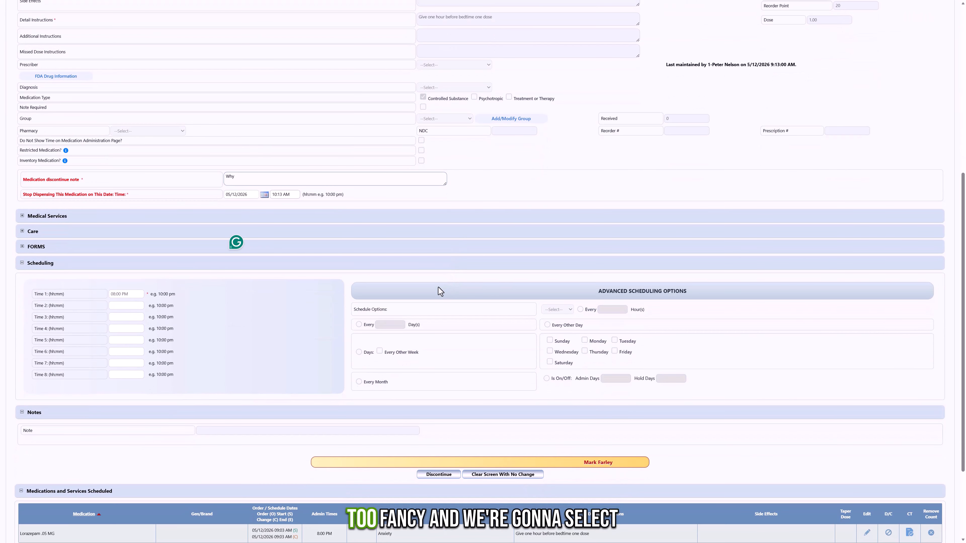
scroll(440, 290, down, 1)
click(438, 424)
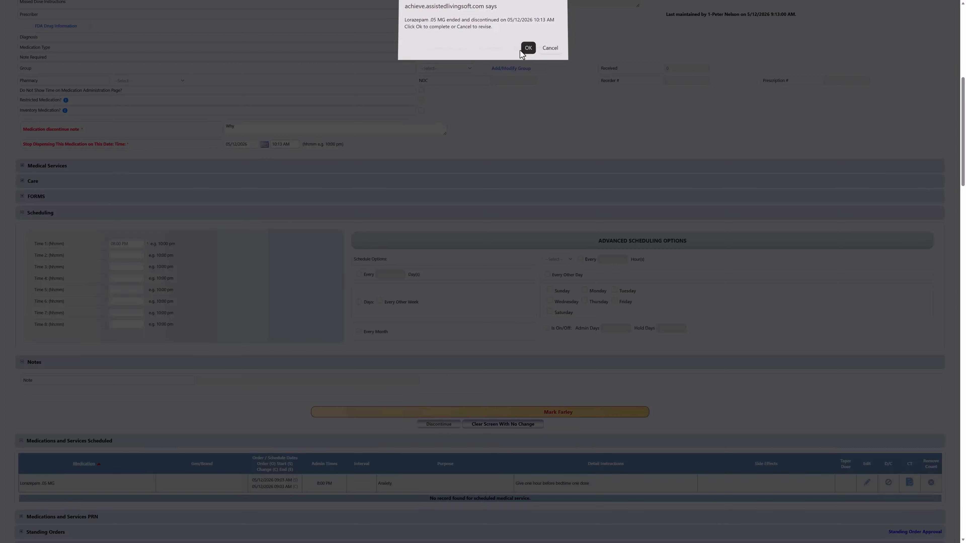
click(521, 50)
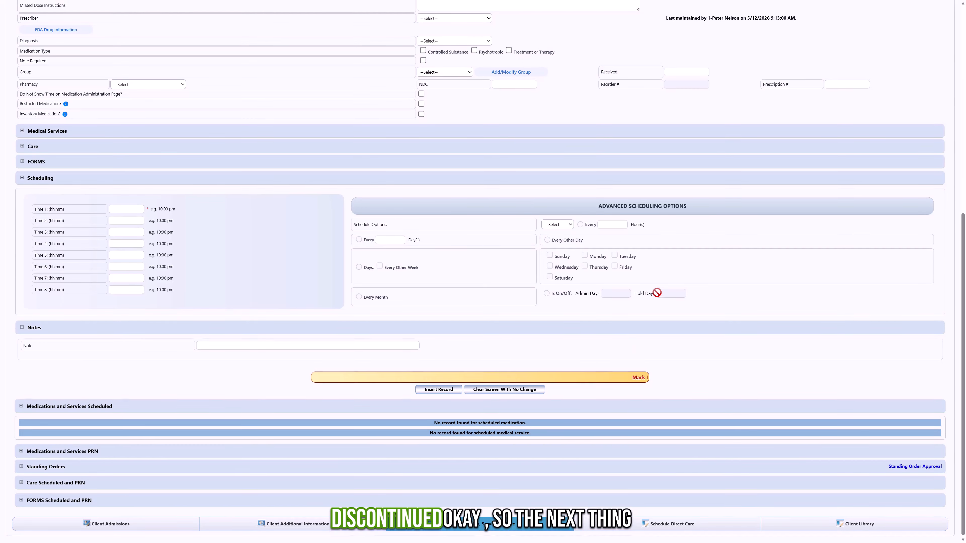
Open the client's medication inventory from Medication Admin Charting and include discontinued medications
scroll(774, 138, up, 8)
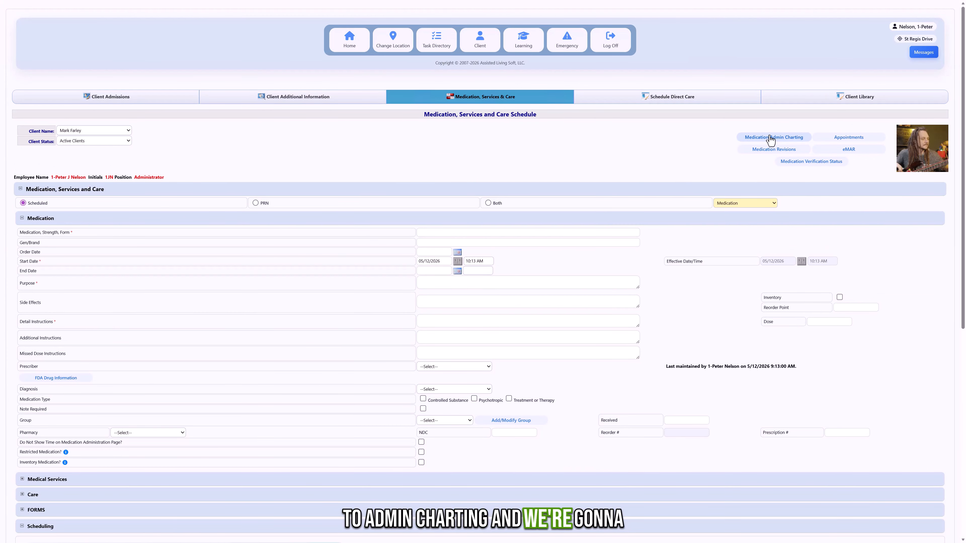
click(770, 137)
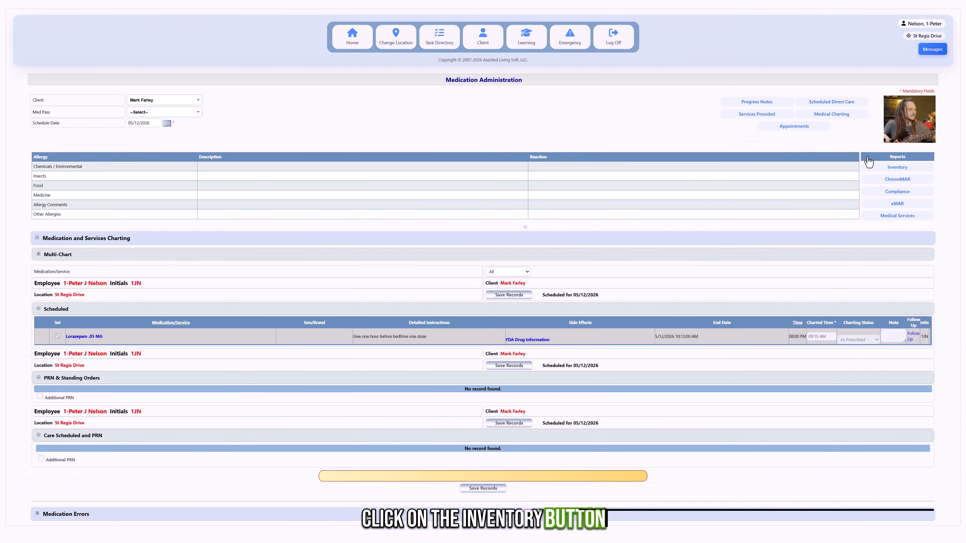
click(898, 167)
drag(782, 216, 464, 92)
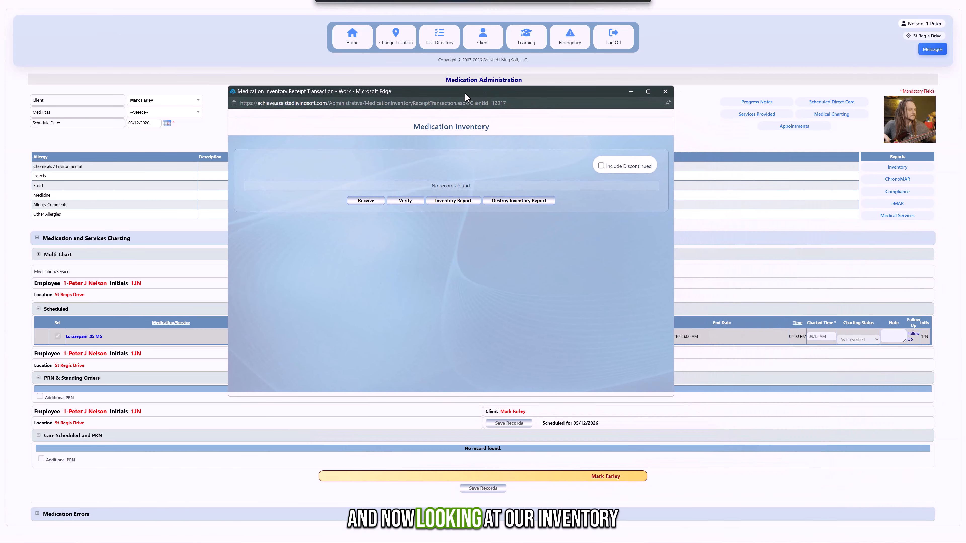
click(600, 166)
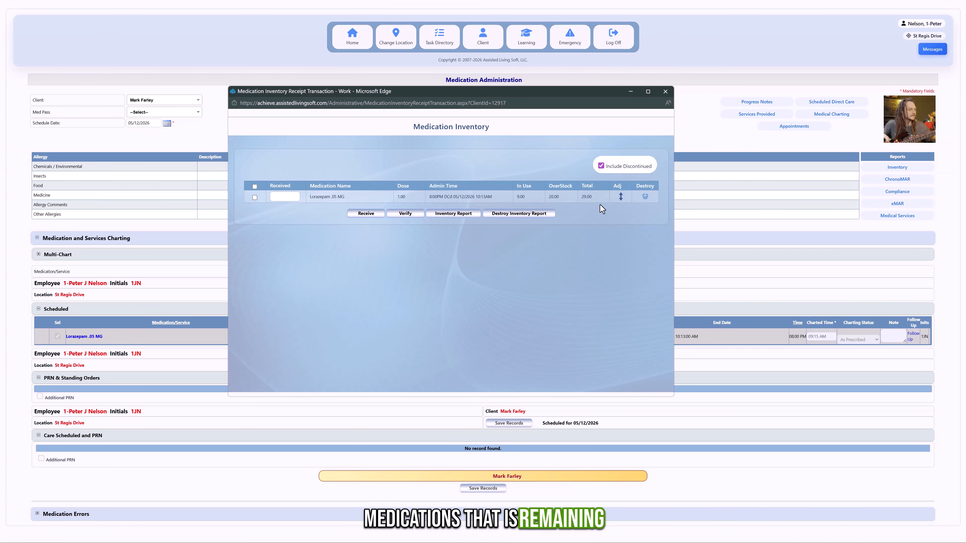
Fill in the Lorazepam's return to pharmacy with 9 in-use and 20 overstock removed, reason Discontinued, and verify the witness with their username and password
click(645, 198)
click(497, 151)
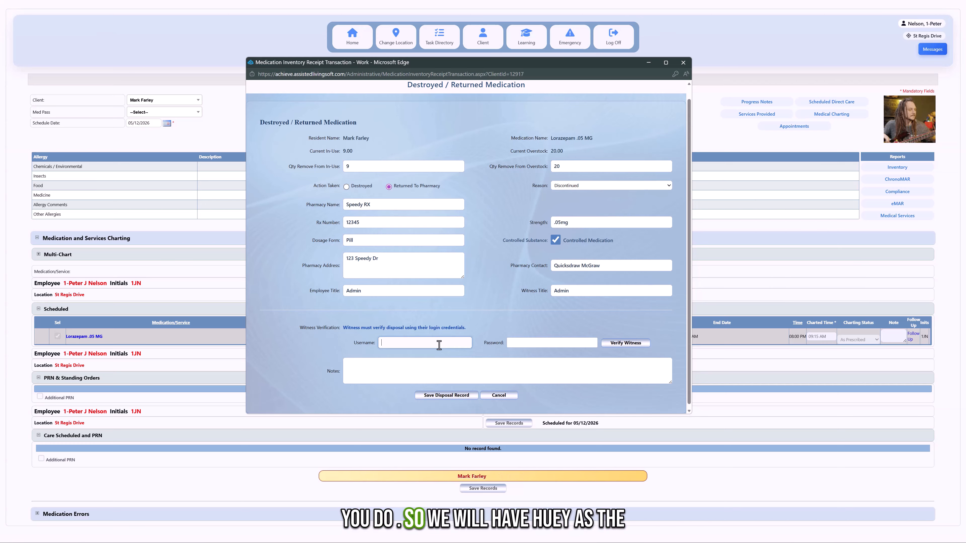
text(Huey)
key(Tab)
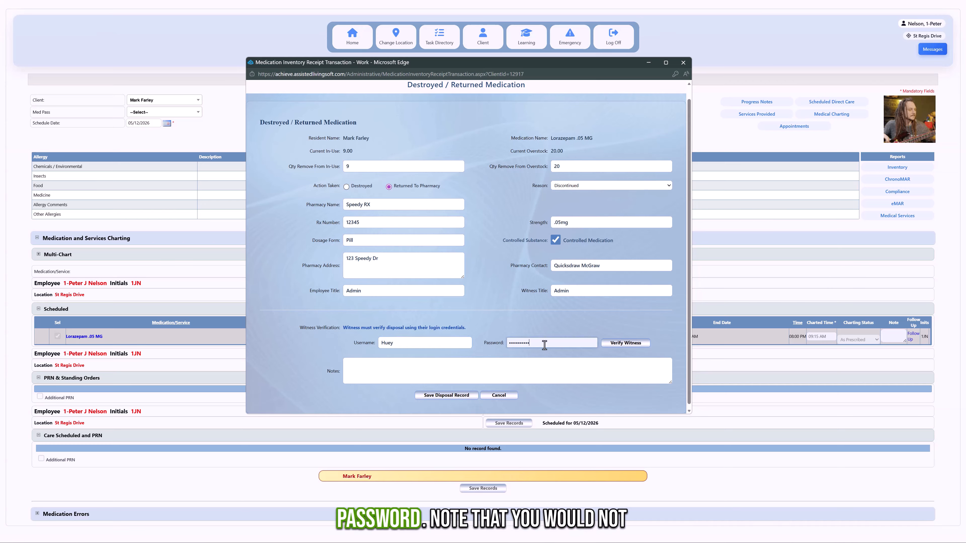
click(631, 340)
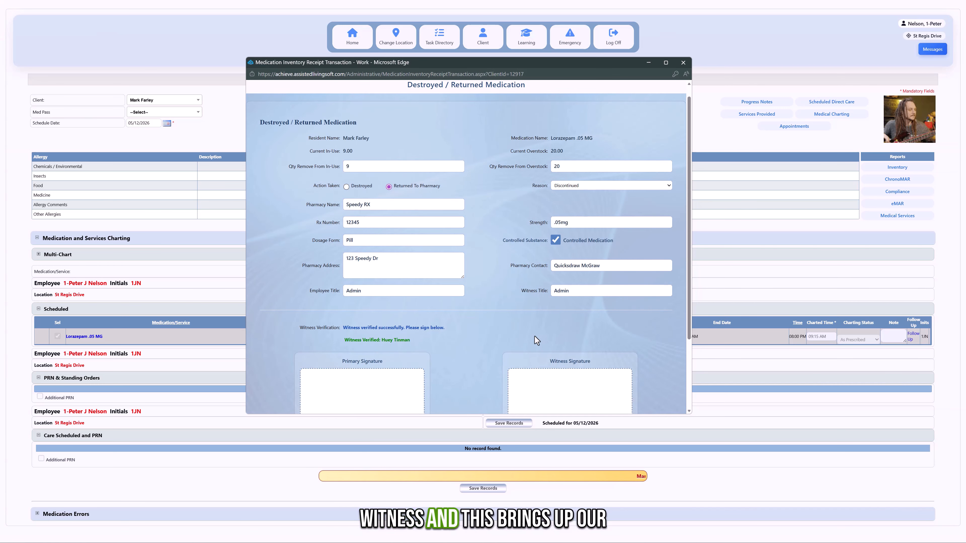
Sign the Lorazepam return in the primary and witness signature boxes, then save the disposal record and acknowledge it
scroll(501, 347, down, 3)
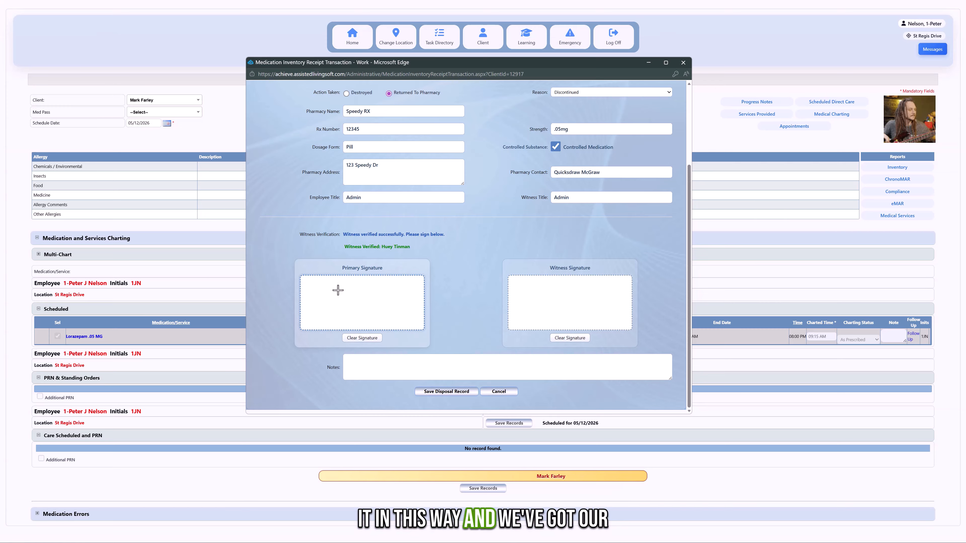
drag(338, 292, 339, 326)
drag(333, 294, 340, 307)
mouse_move(552, 293)
mouse_down()
mouse_move(544, 310)
mouse_move(573, 294)
mouse_up()
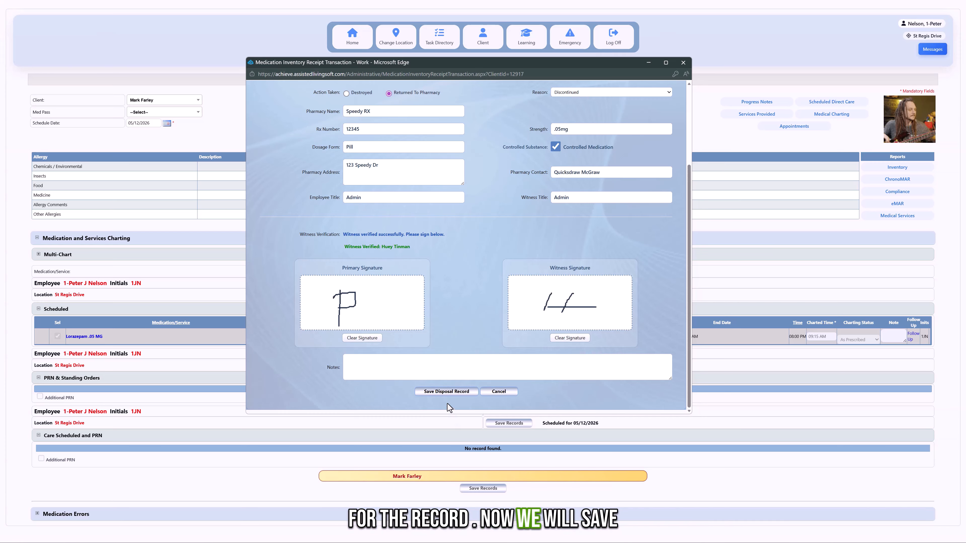
click(444, 391)
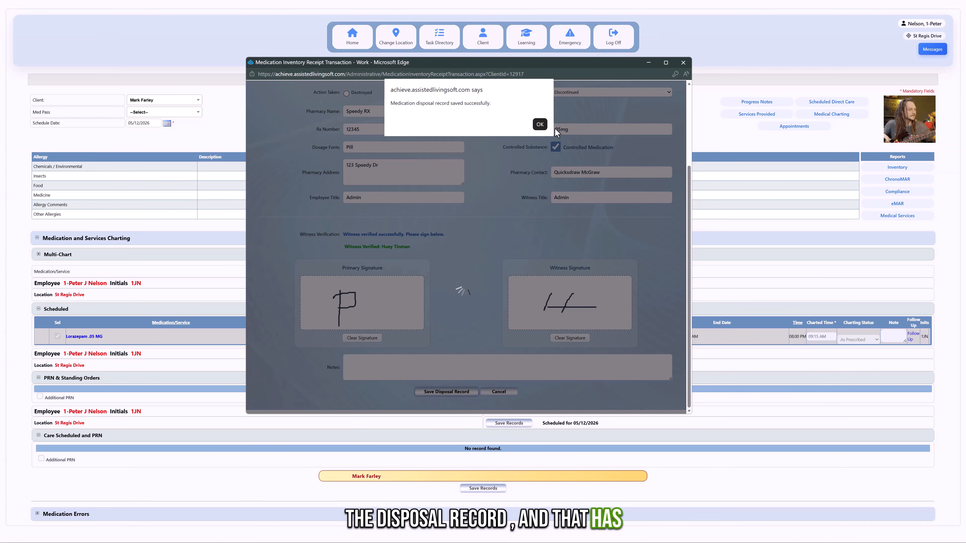
key(Return)
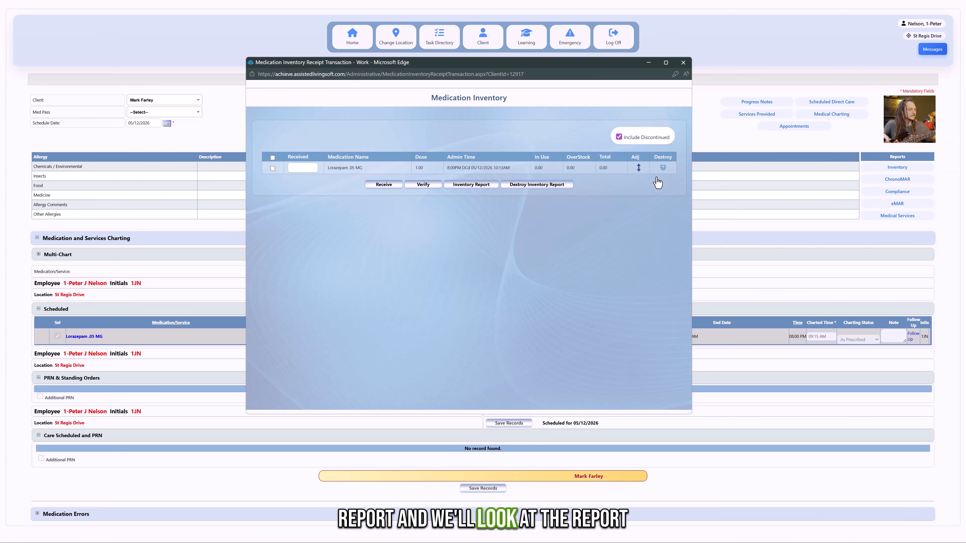
Generate the medication inventory report for the client only, covering all medications
click(470, 184)
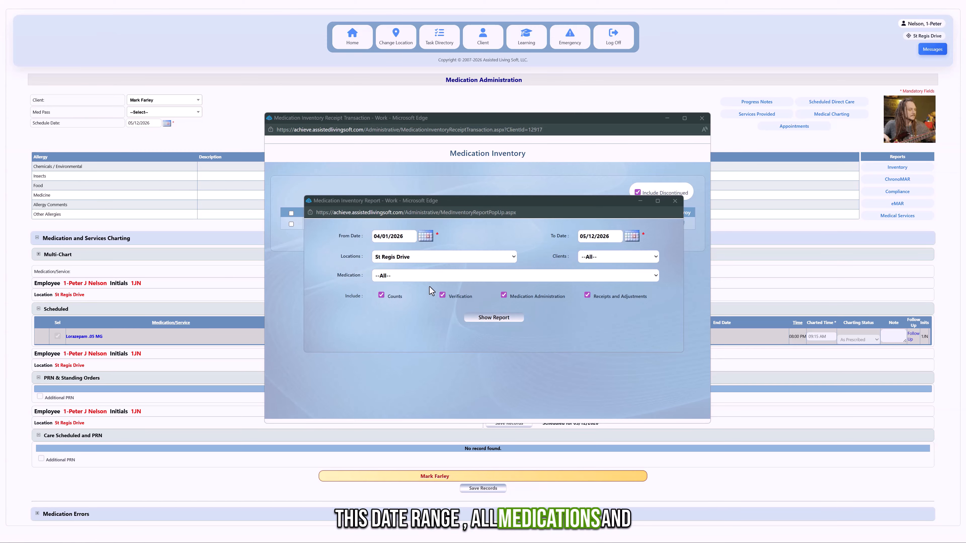
click(654, 258)
click(595, 291)
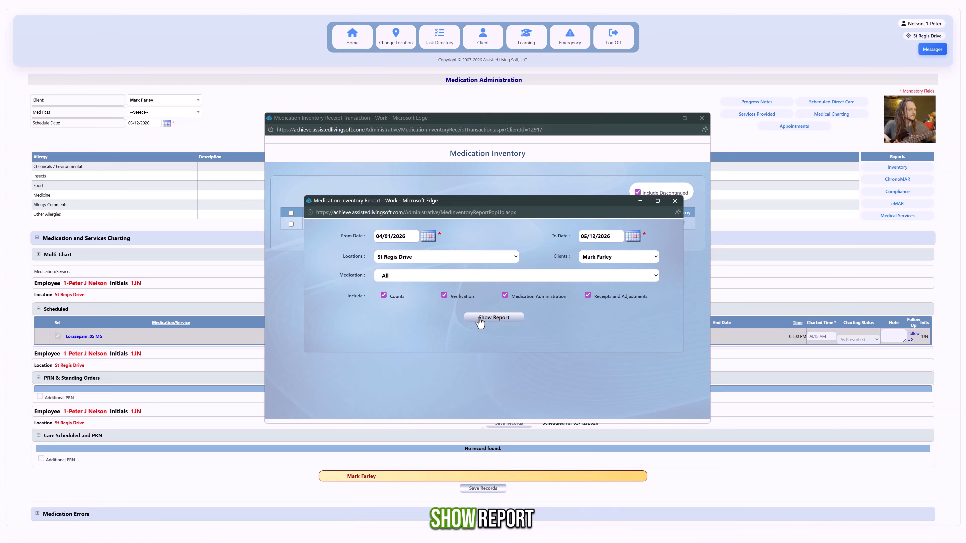
click(480, 319)
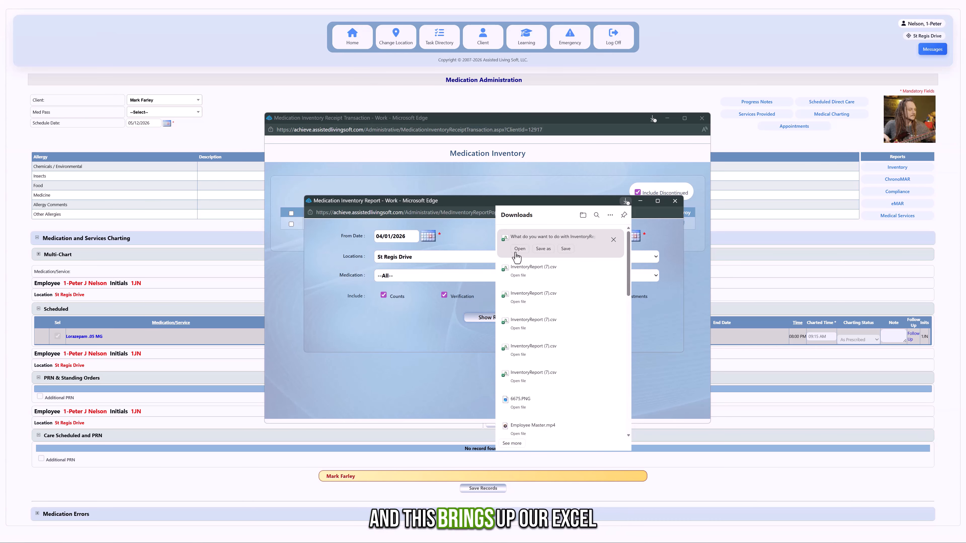